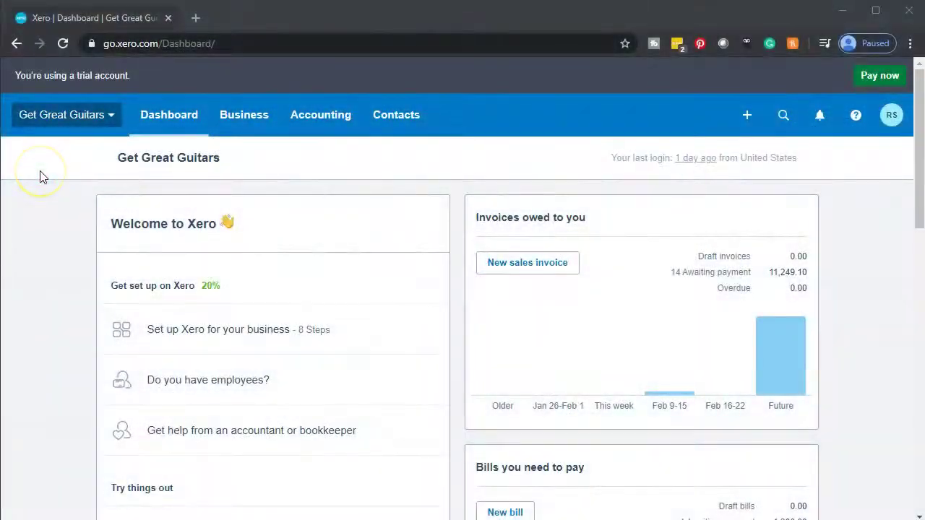
- Open the Balance Sheet report and duplicate its browser tab
{"action": "left_click", "coordinate": [316, 117]}
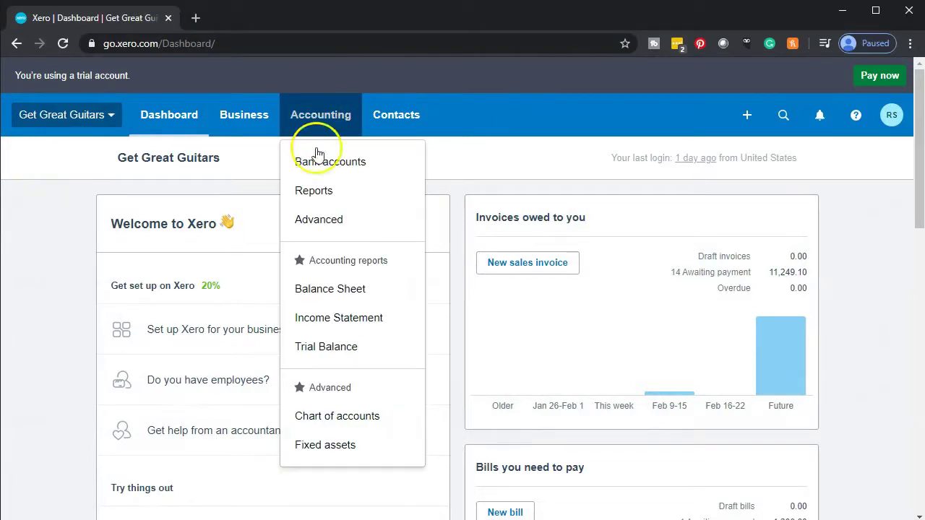
{"action": "left_click", "coordinate": [355, 298]}
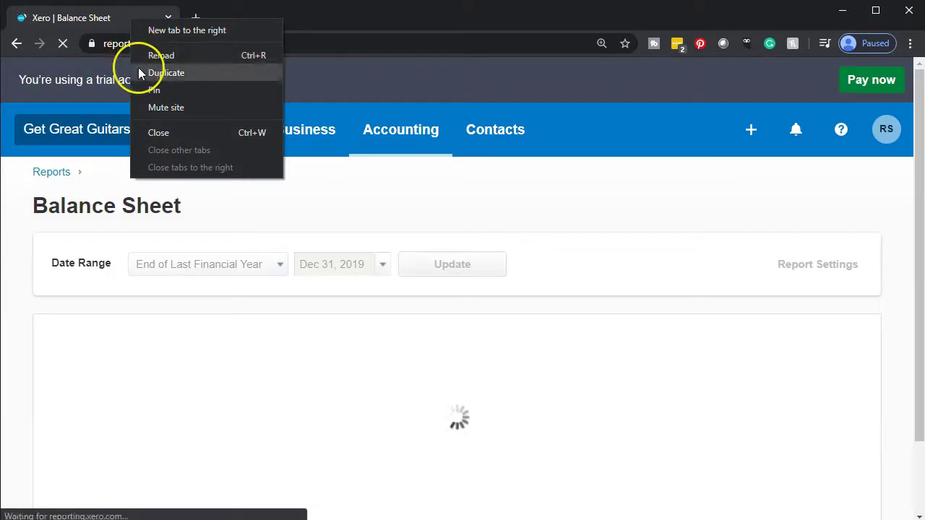
{"action": "left_click", "coordinate": [139, 70]}
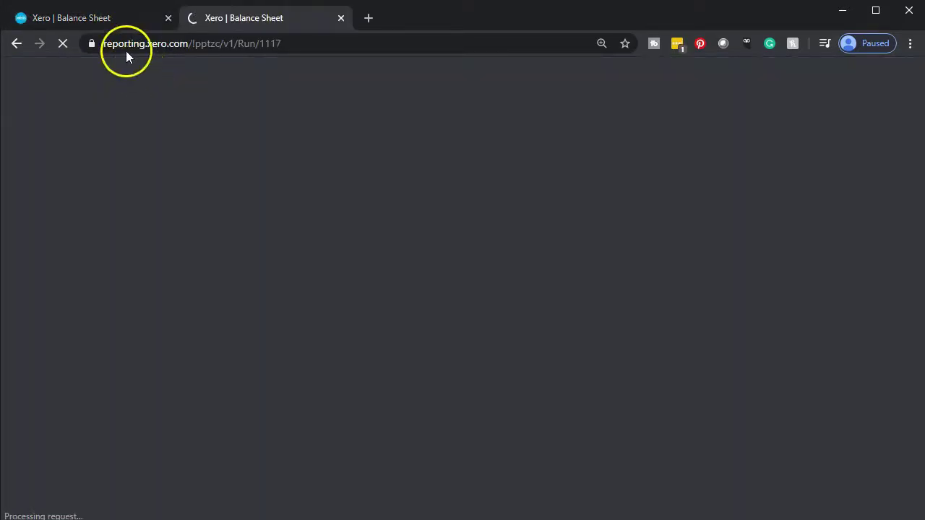
- Open the Income Statement in the original browser tab and duplicate that tab
{"action": "left_click", "coordinate": [109, 20]}
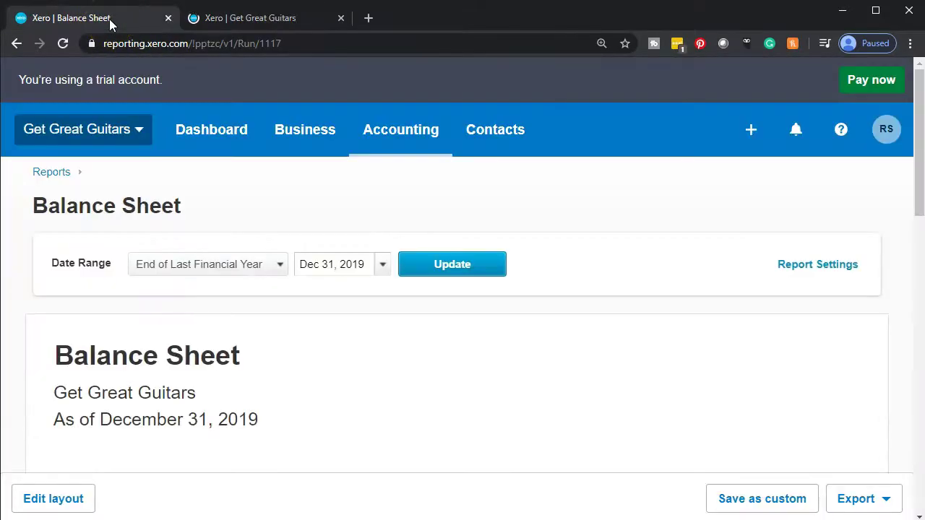
{"action": "left_click", "coordinate": [407, 140]}
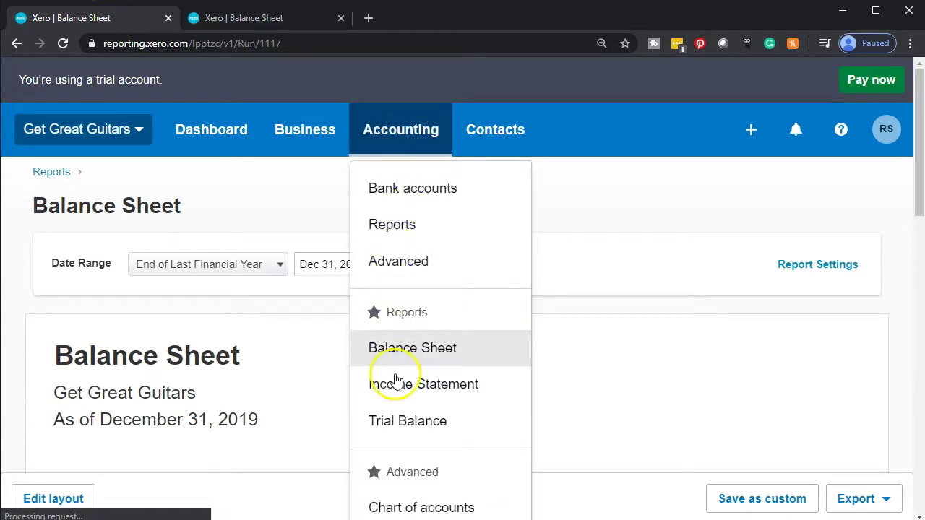
{"action": "left_click", "coordinate": [400, 391]}
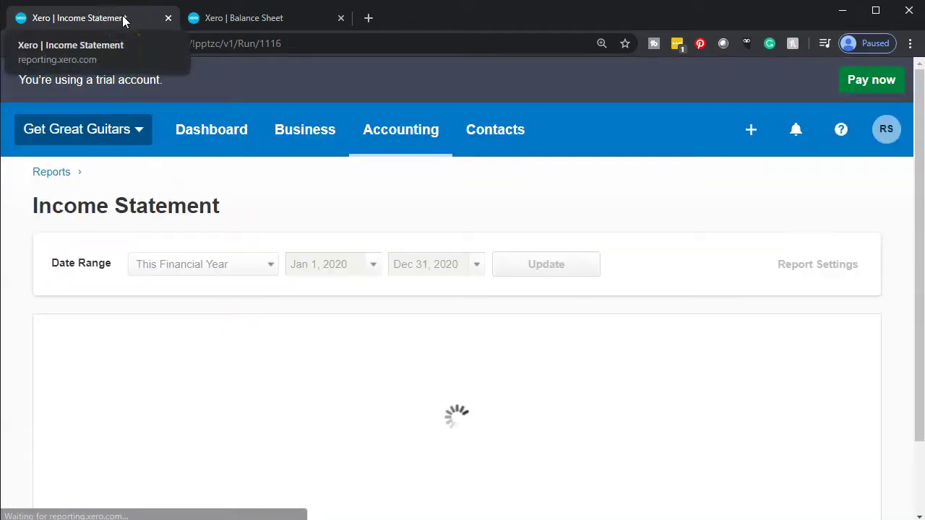
{"action": "right_click", "coordinate": [123, 21]}
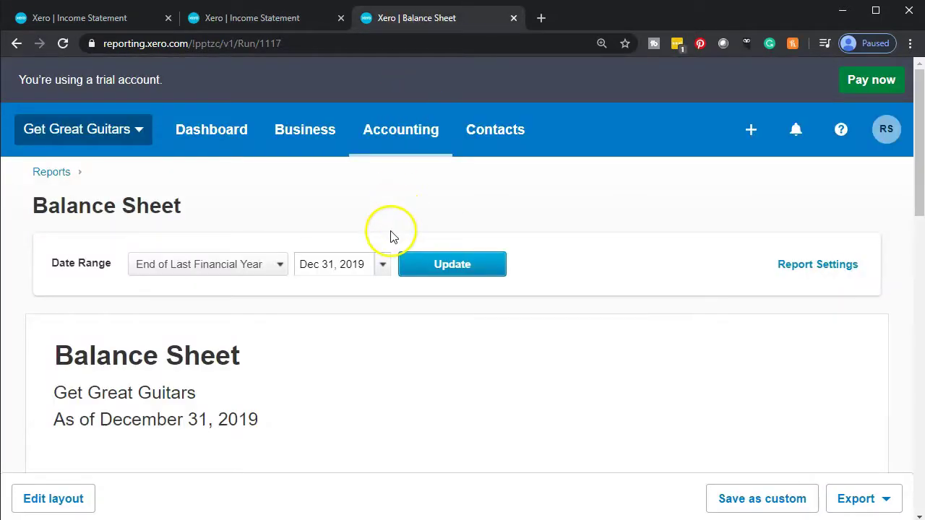
- Set the Balance Sheet date to Feb 29, 2020 and update the report
{"action": "scroll", "coordinate": [390, 235], "scroll_direction": "down", "scroll_amount": 1}
{"action": "left_click", "coordinate": [383, 192]}
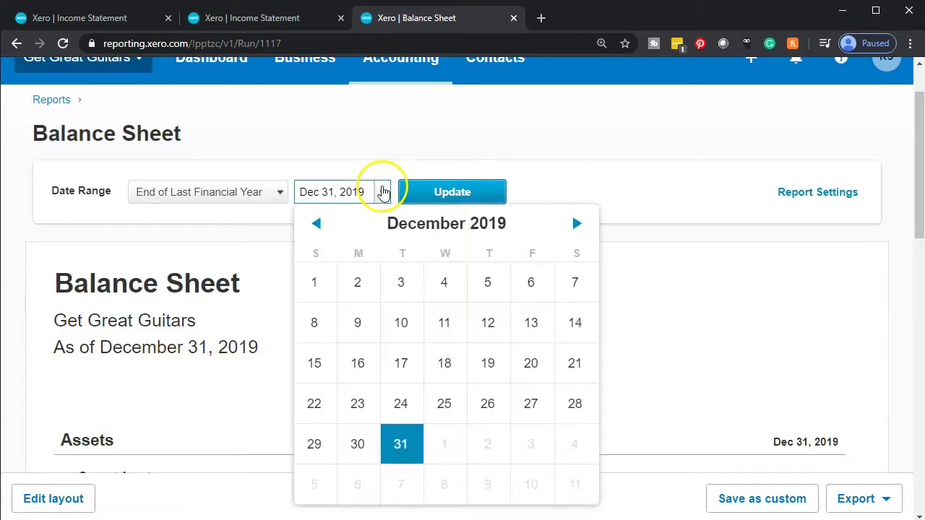
{"action": "left_click", "coordinate": [575, 225]}
{"action": "left_click", "coordinate": [575, 225]}
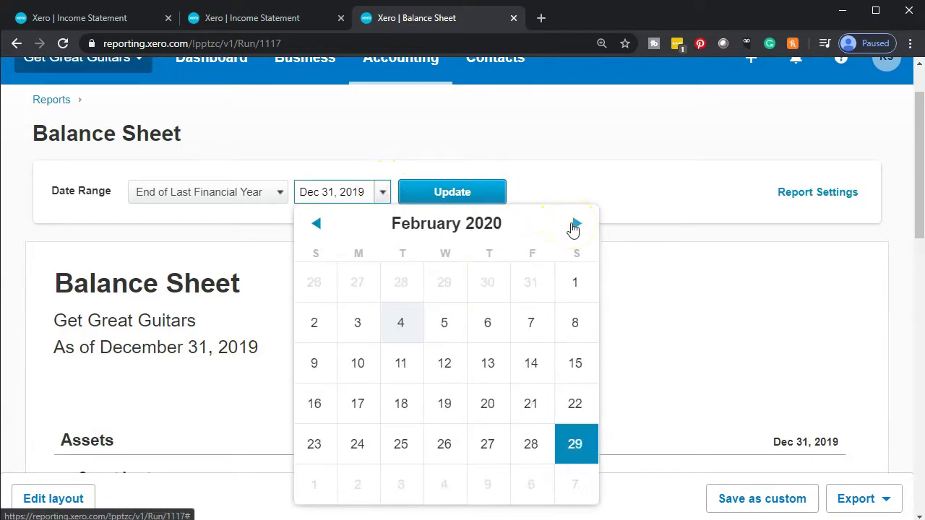
{"action": "left_click", "coordinate": [581, 445]}
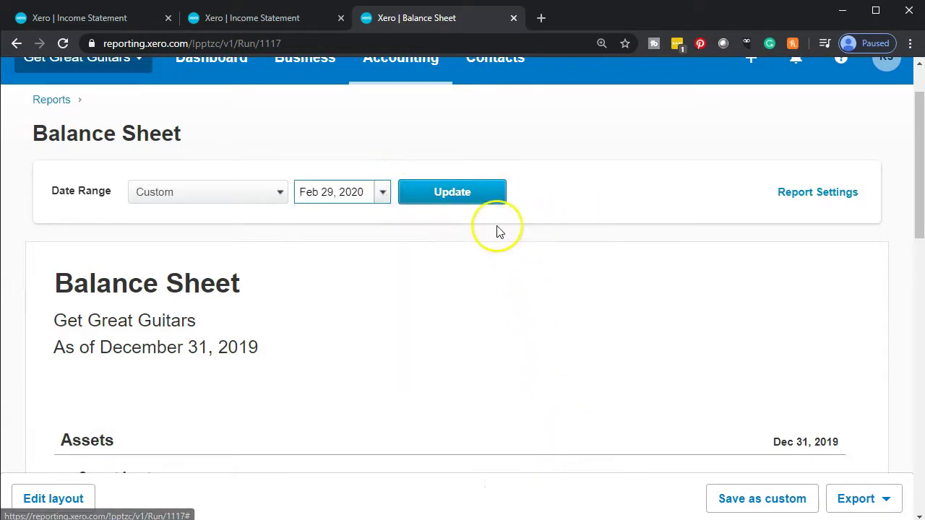
{"action": "left_click", "coordinate": [463, 199]}
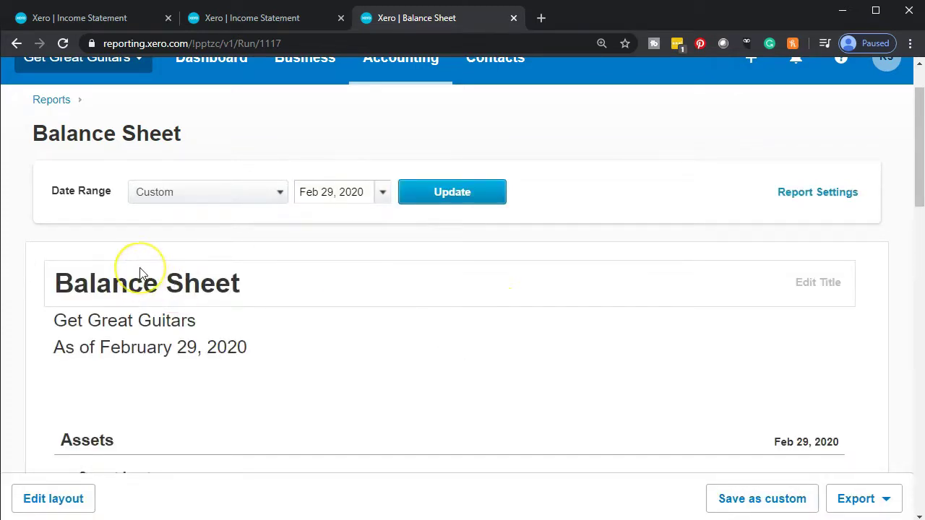
- Find Prepaid Insurance among the current assets and divide its 11,000 balance by 12 in Calculator
{"action": "scroll", "coordinate": [141, 271], "scroll_direction": "down", "scroll_amount": 3}
{"action": "scroll", "coordinate": [141, 273], "scroll_direction": "down", "scroll_amount": 3}
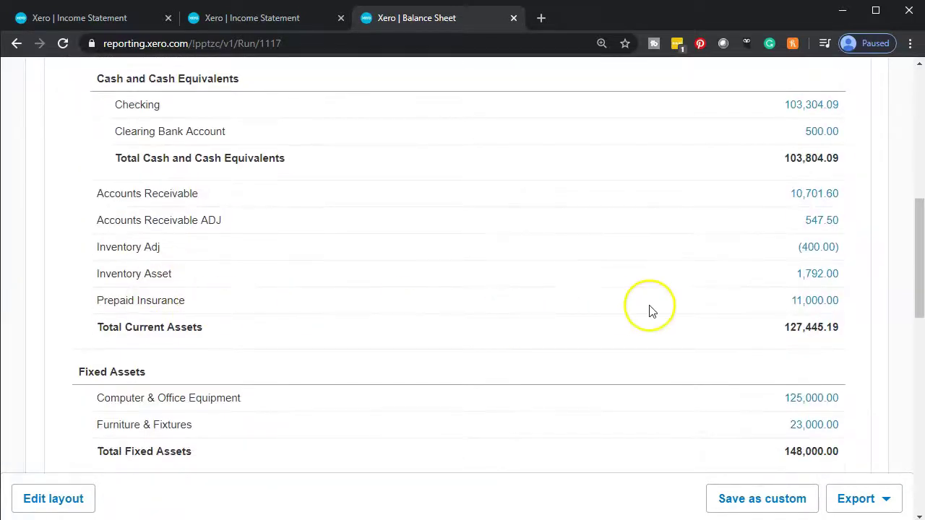
{"action": "scroll", "coordinate": [776, 265], "scroll_direction": "down", "scroll_amount": 1}
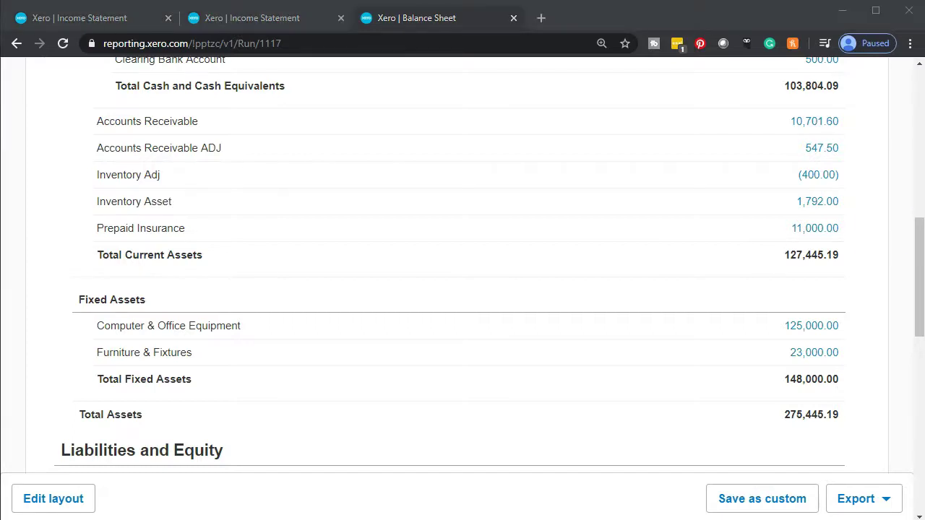
{"action": "left_click_drag", "start_coordinate": [574, 37], "coordinate": [551, 78]}
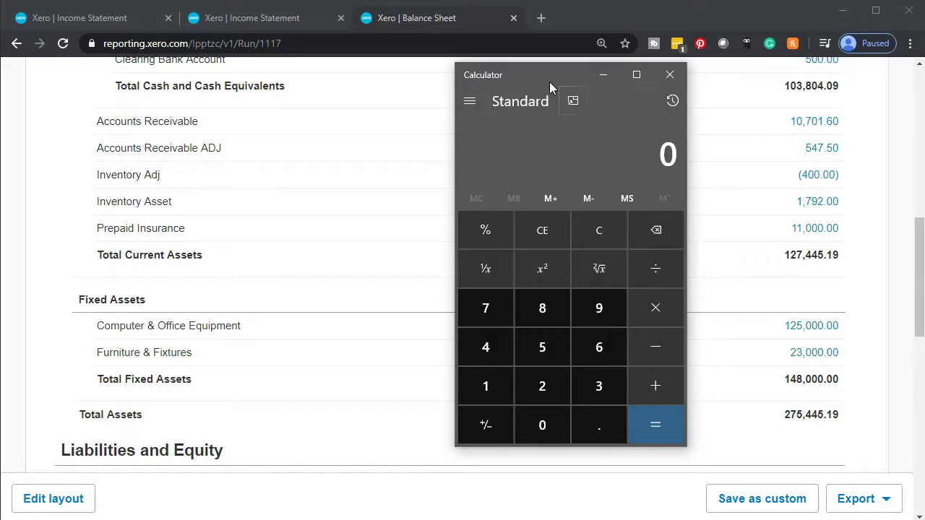
{"action": "type", "text": "110000"}
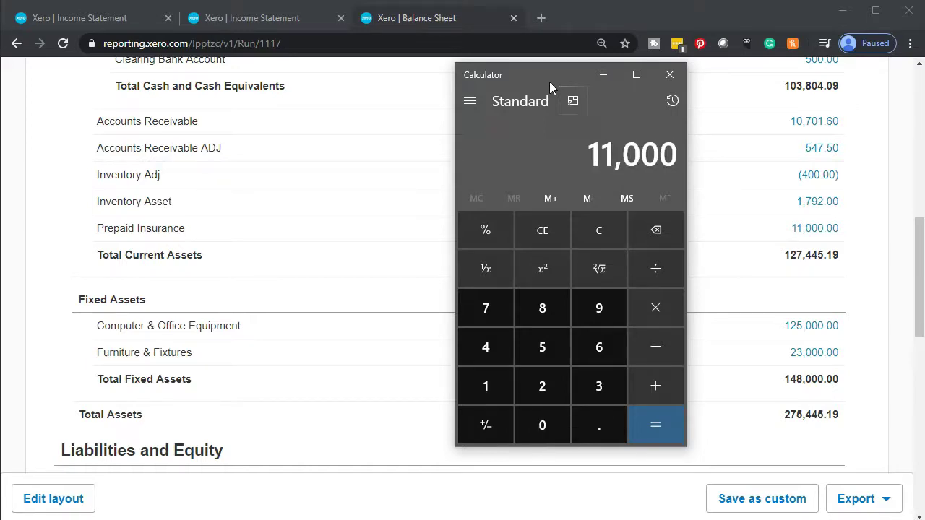
{"action": "key", "text": "slash"}
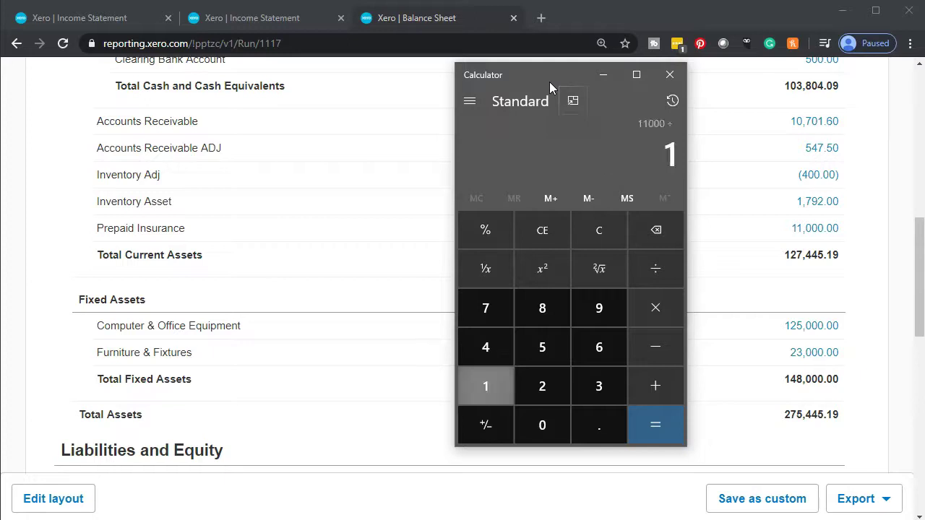
{"action": "key", "text": "2"}
{"action": "key", "text": "Return"}
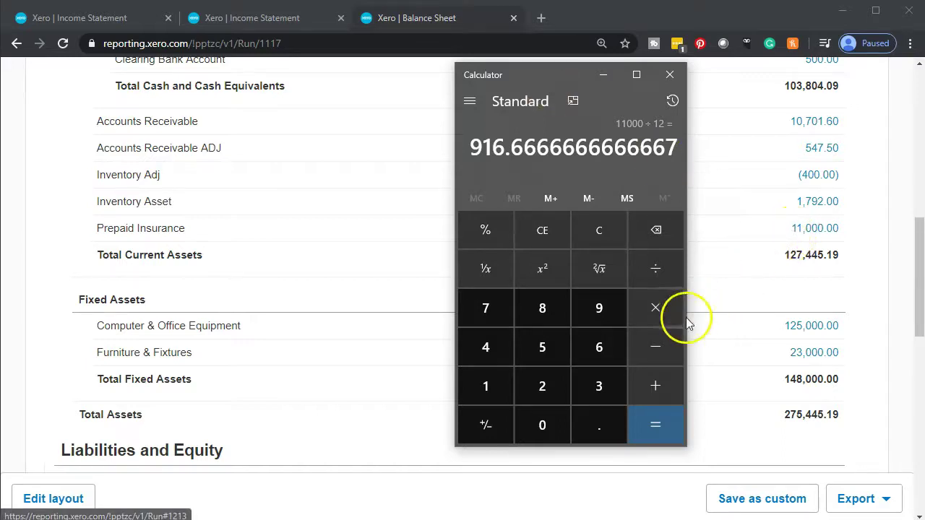
- Multiply the monthly insurance amount by 11 to work out the remaining prepaid balance
{"action": "left_click", "coordinate": [661, 312]}
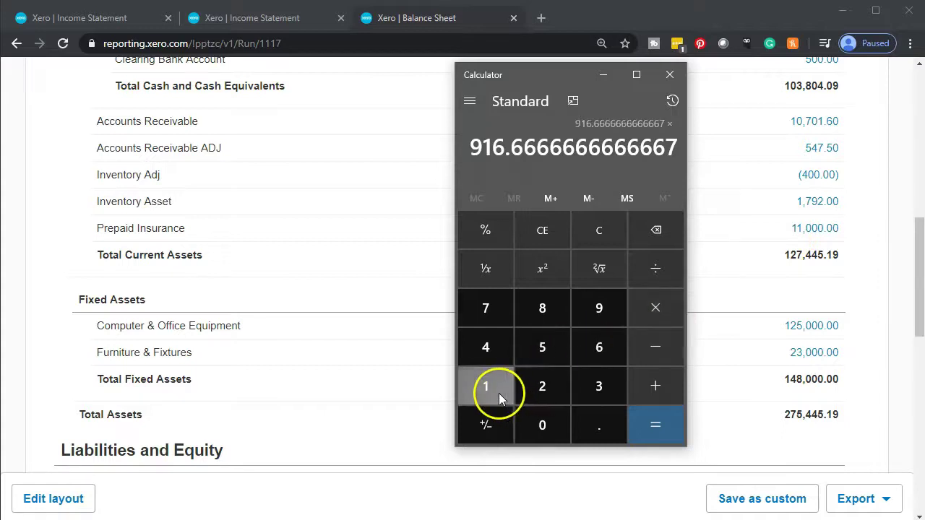
{"action": "double_click", "coordinate": [498, 393]}
{"action": "left_click", "coordinate": [679, 422]}
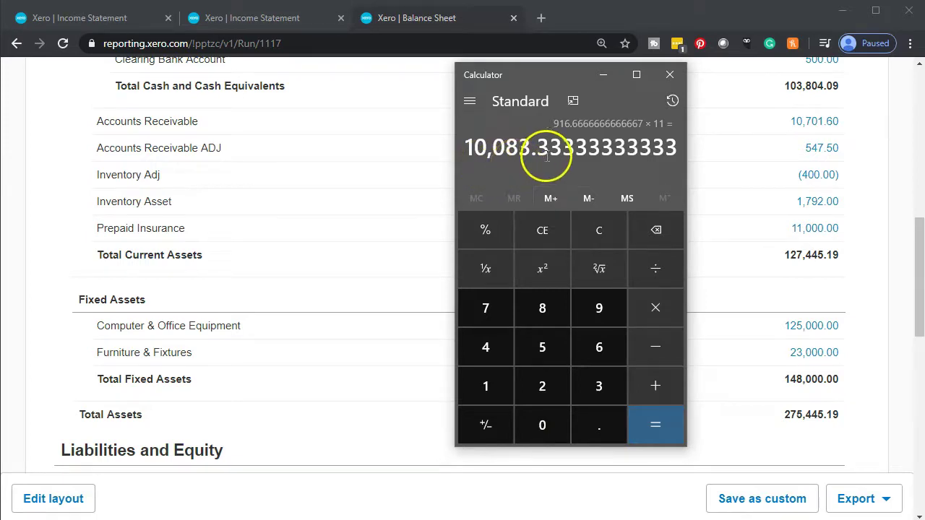
- Clear the calculation, recompute 11000 divided by 12, and close Calculator
{"action": "left_click", "coordinate": [609, 237]}
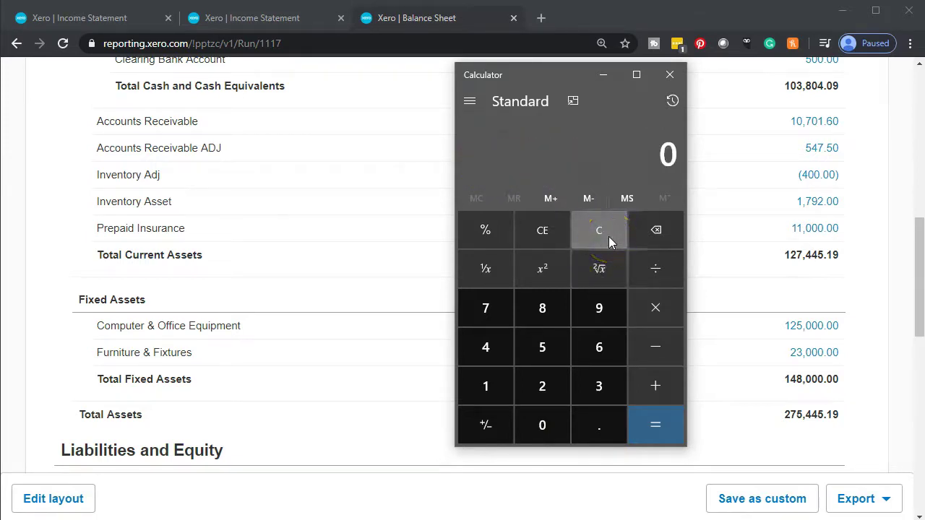
{"action": "type", "text": "11000"}
{"action": "type", "text": "/12"}
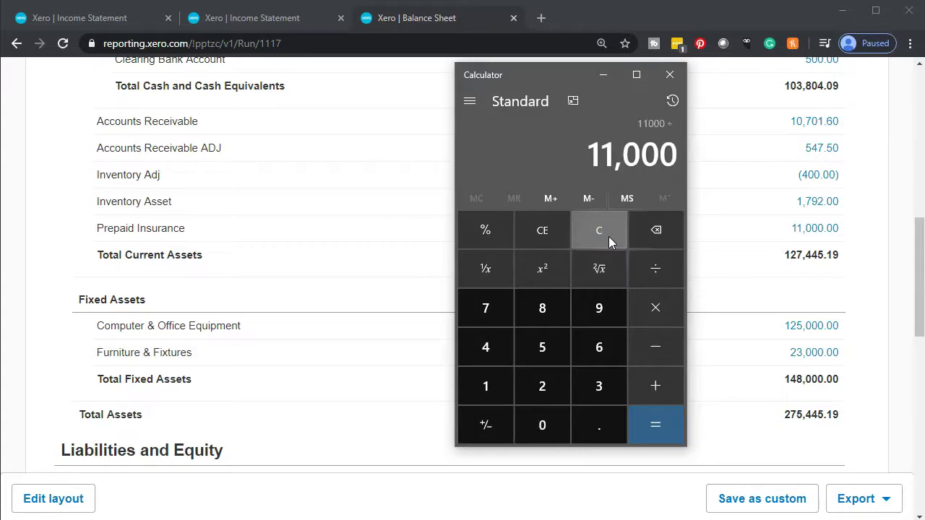
{"action": "key", "text": "Return"}
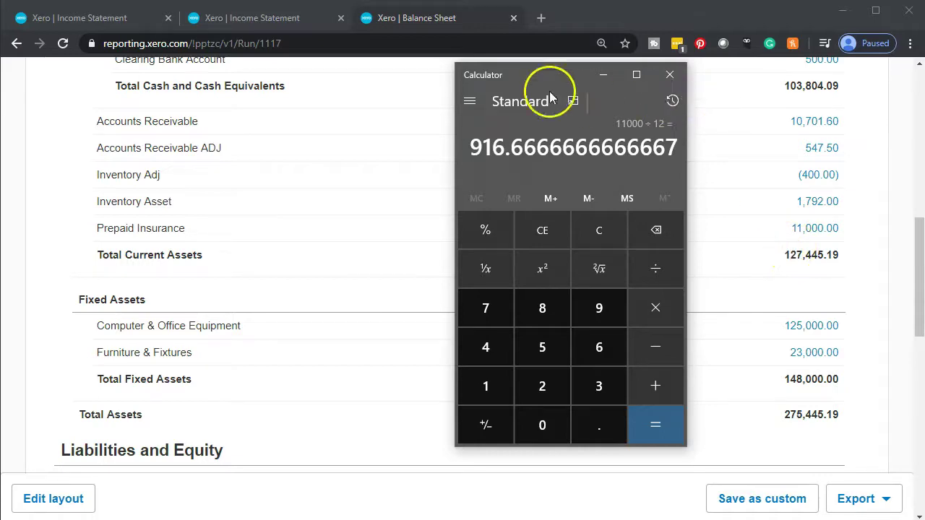
{"action": "left_click", "coordinate": [671, 76]}
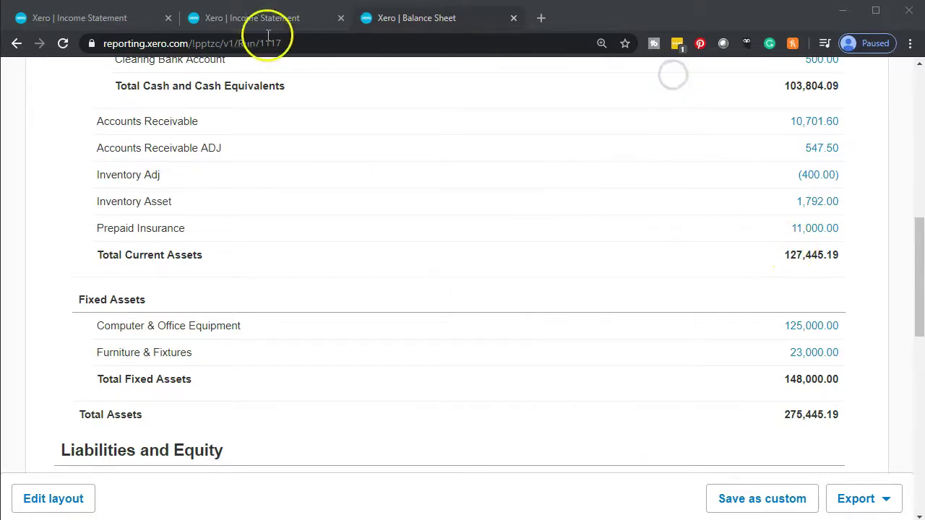
- Open the Journal Report from the reports list in the first browser tab and add a new journal
{"action": "left_click", "coordinate": [77, 24]}
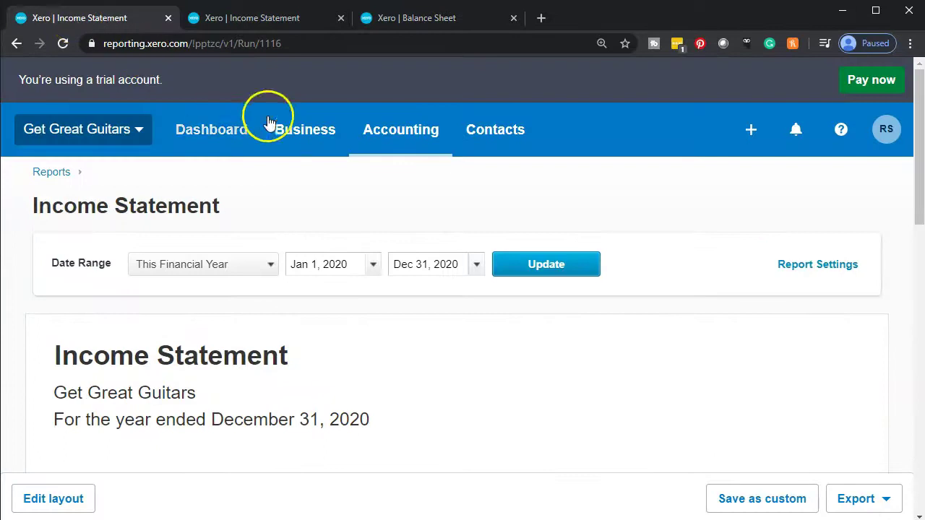
{"action": "left_click", "coordinate": [379, 138]}
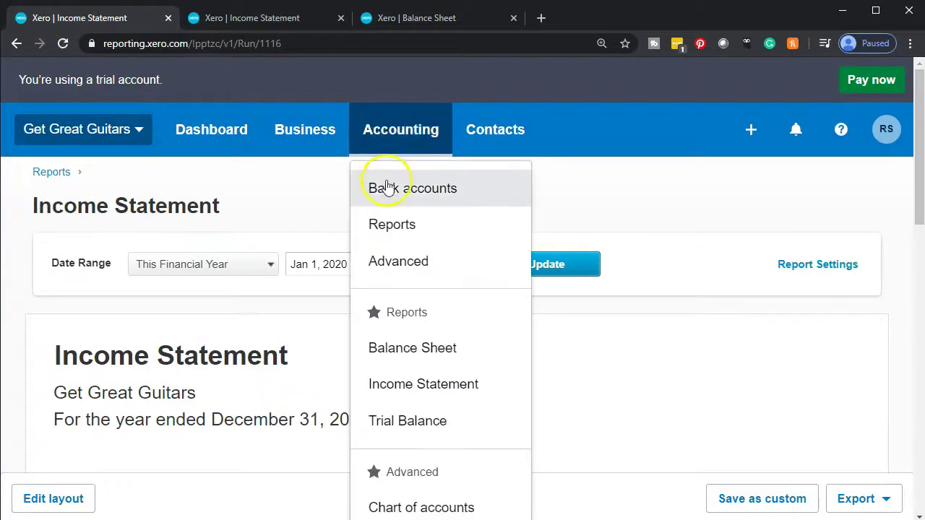
{"action": "left_click", "coordinate": [393, 223]}
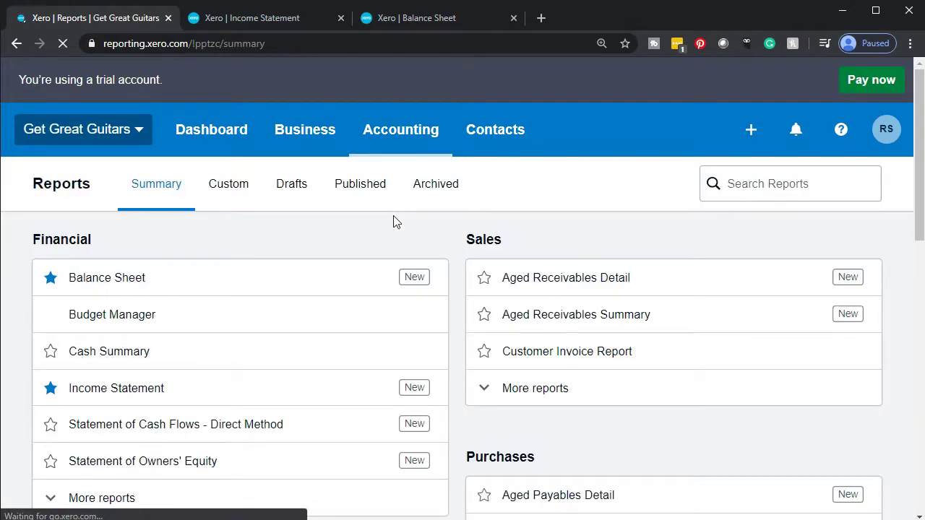
{"action": "scroll", "coordinate": [393, 222], "scroll_direction": "down", "scroll_amount": 5}
{"action": "scroll", "coordinate": [393, 222], "scroll_direction": "down", "scroll_amount": 3}
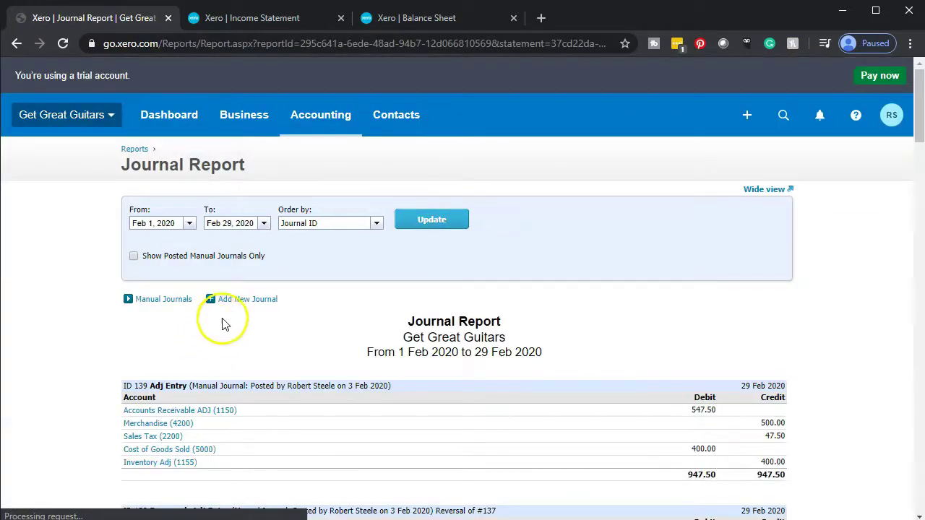
{"action": "left_click", "coordinate": [248, 299]}
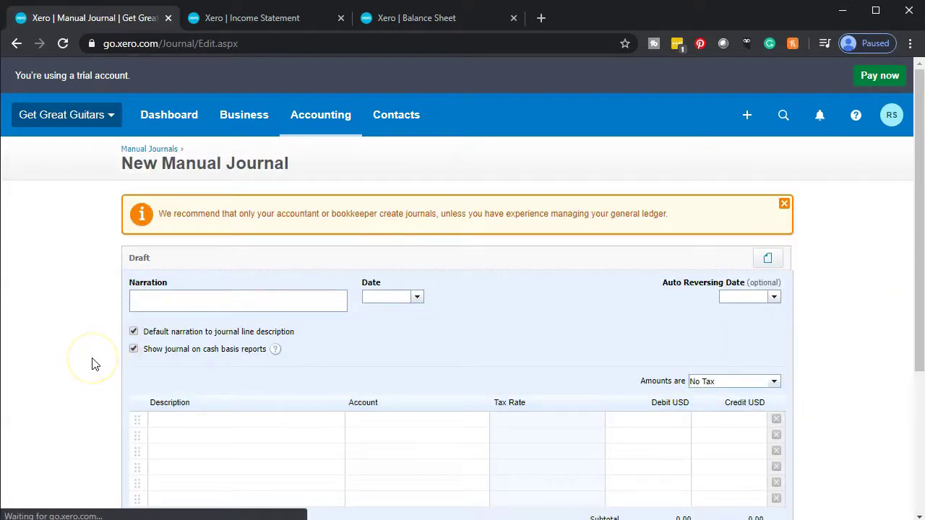
- Give the manual journal the narration "Adj Entry" and the date Feb 29, 2020
{"action": "key", "text": "ctrl+plus"}
{"action": "key", "text": "ctrl+plus"}
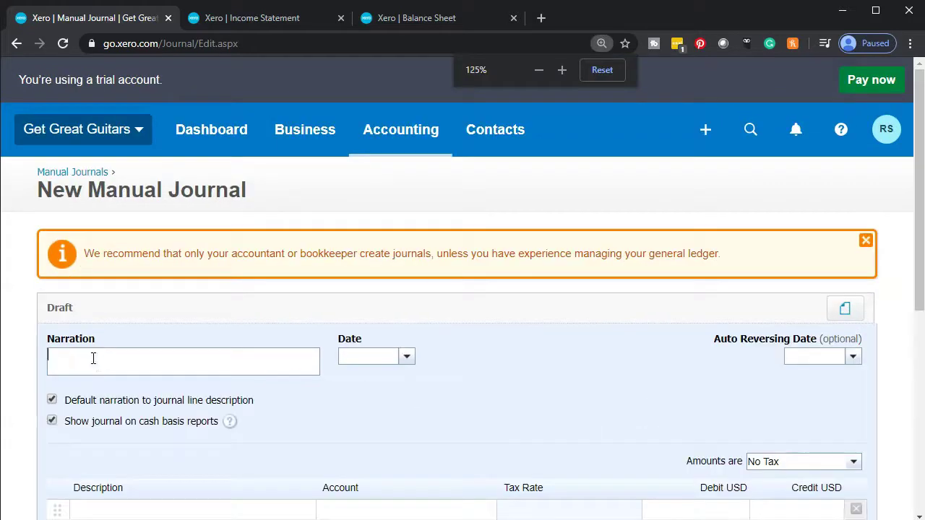
{"action": "scroll", "coordinate": [94, 358], "scroll_direction": "down", "scroll_amount": 1}
{"action": "type", "text": "A"}
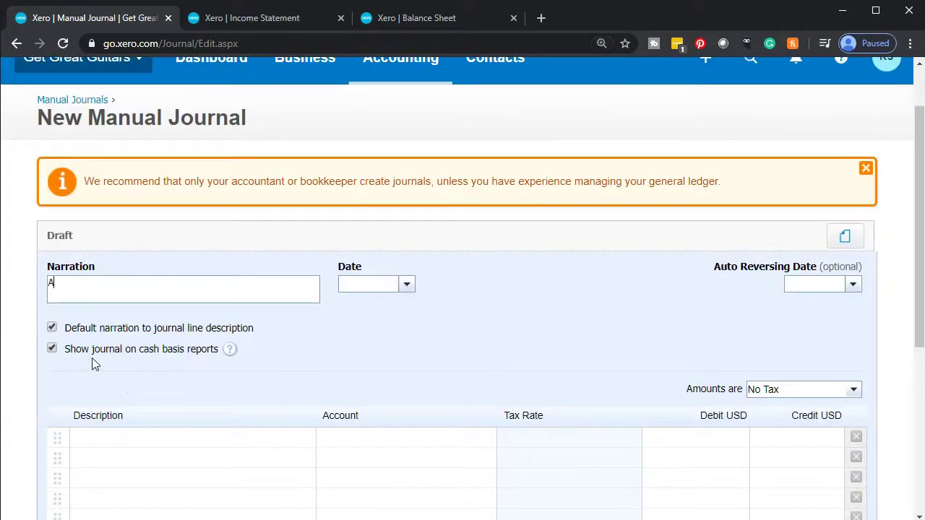
{"action": "type", "text": "dj Entry"}
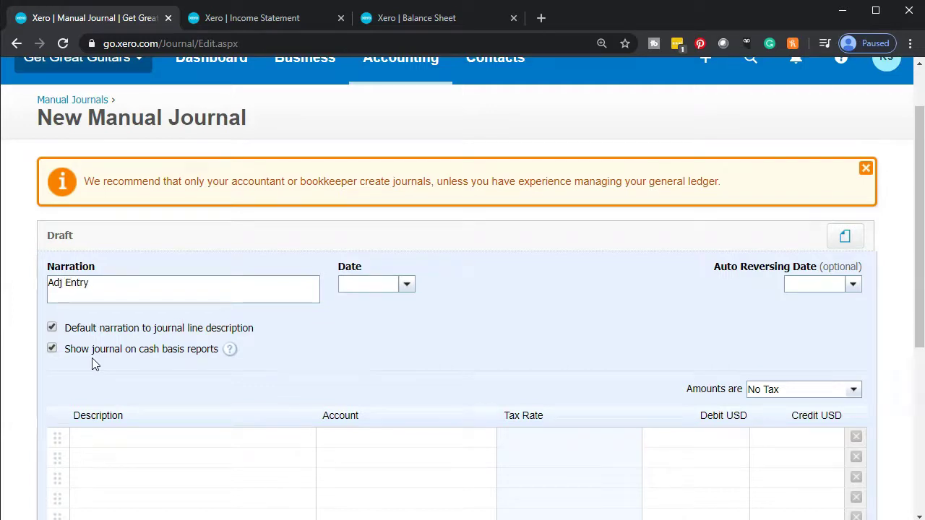
{"action": "left_click", "coordinate": [406, 284]}
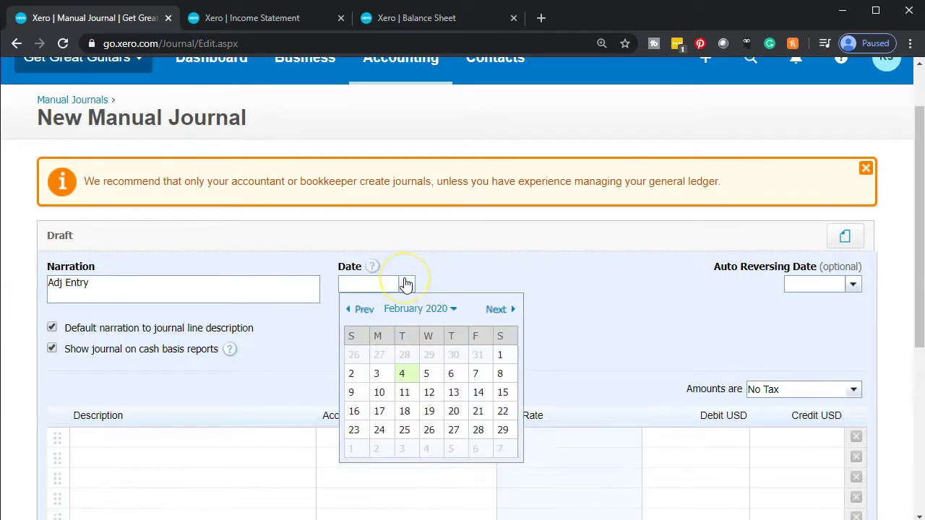
{"action": "left_click", "coordinate": [503, 430]}
- Fill the first journal line with the default "Adj Entry" description and assign it to account 6320 - Insurance
{"action": "scroll", "coordinate": [488, 362], "scroll_direction": "down", "scroll_amount": 2}
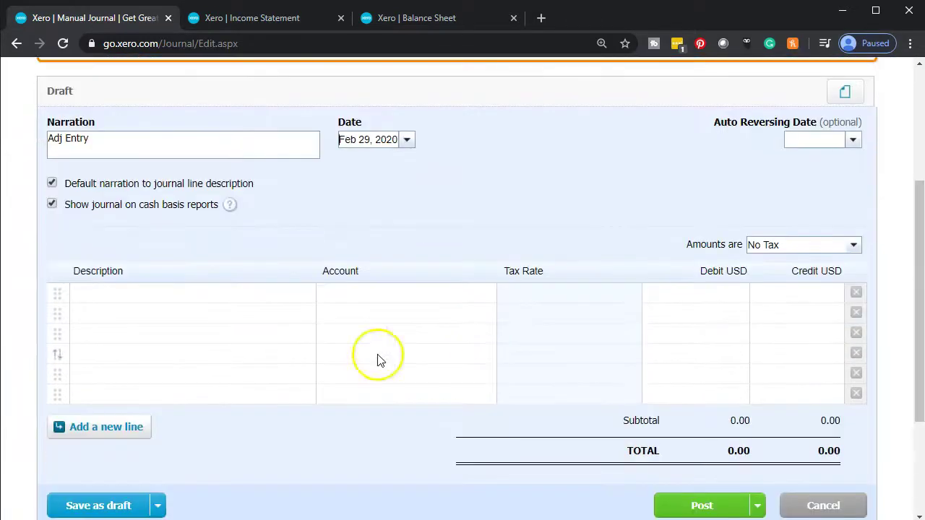
{"action": "left_click", "coordinate": [137, 294]}
{"action": "key", "text": "Tab"}
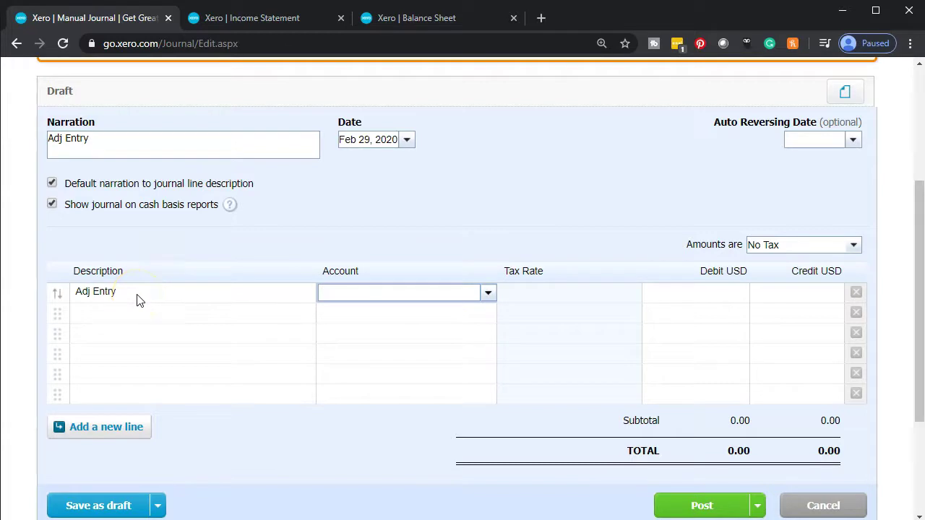
{"action": "type", "text": "insure"}
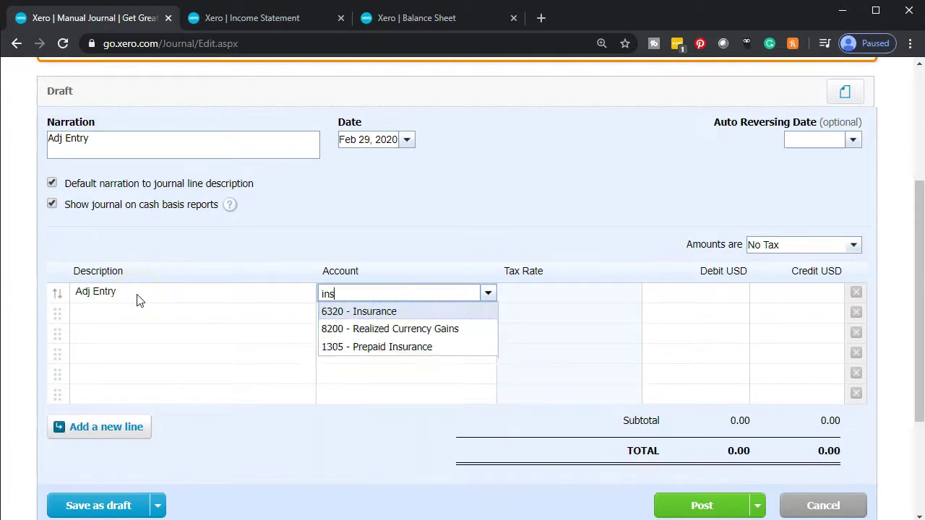
{"action": "key", "text": "BackSpace"}
{"action": "key", "text": "BackSpace"}
{"action": "key", "text": "BackSpace"}
{"action": "type", "text": "t"}
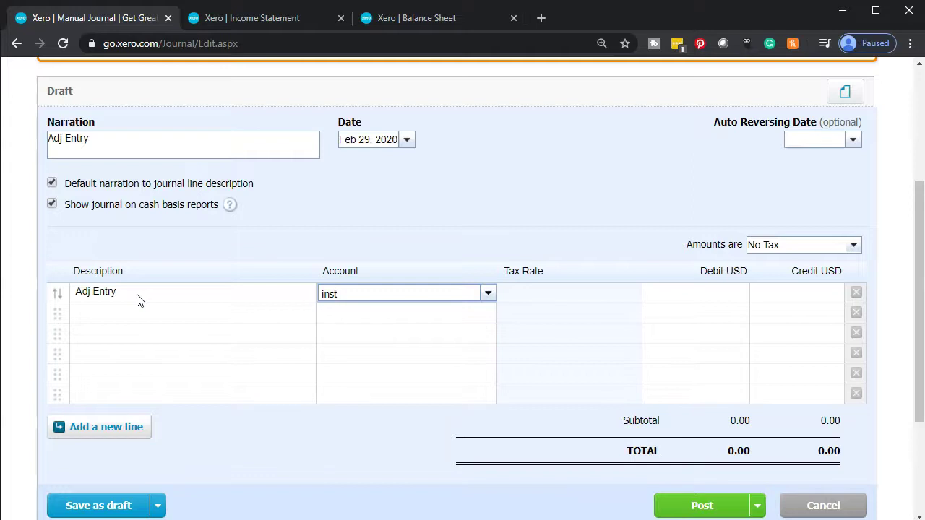
{"action": "key", "text": "BackSpace"}
{"action": "key", "text": "BackSpace"}
{"action": "key", "text": "BackSpace"}
{"action": "type", "text": "nsu"}
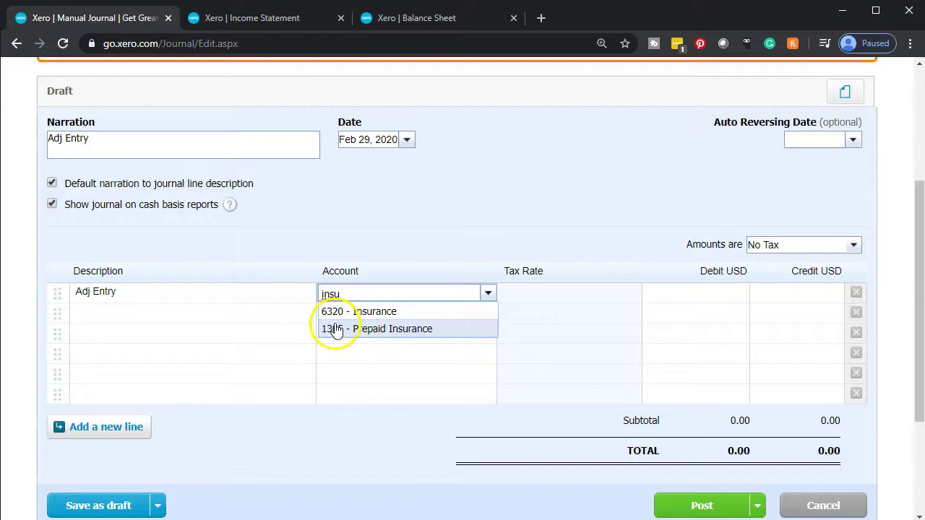
{"action": "left_click", "coordinate": [340, 311]}
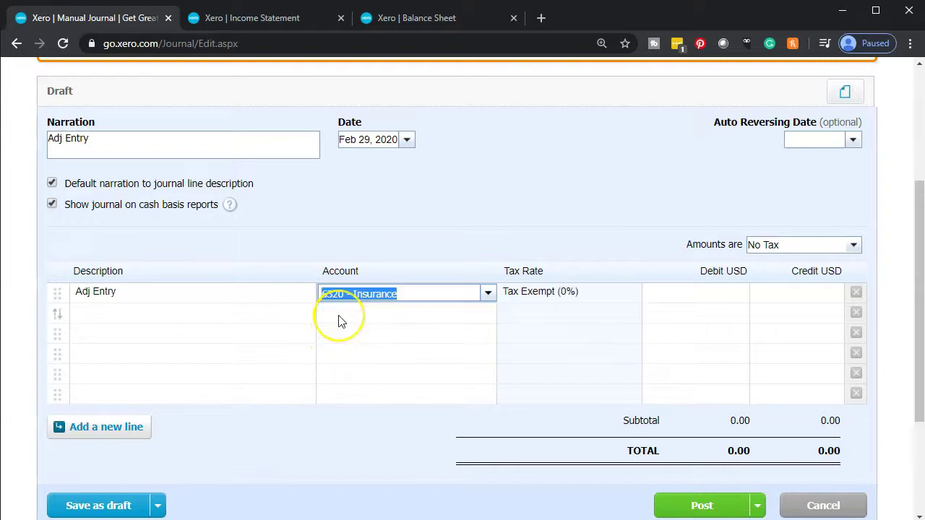
- Enter a debit of 916.67 on the Insurance journal line
{"action": "key", "text": "Tab"}
{"action": "key", "text": "Tab"}
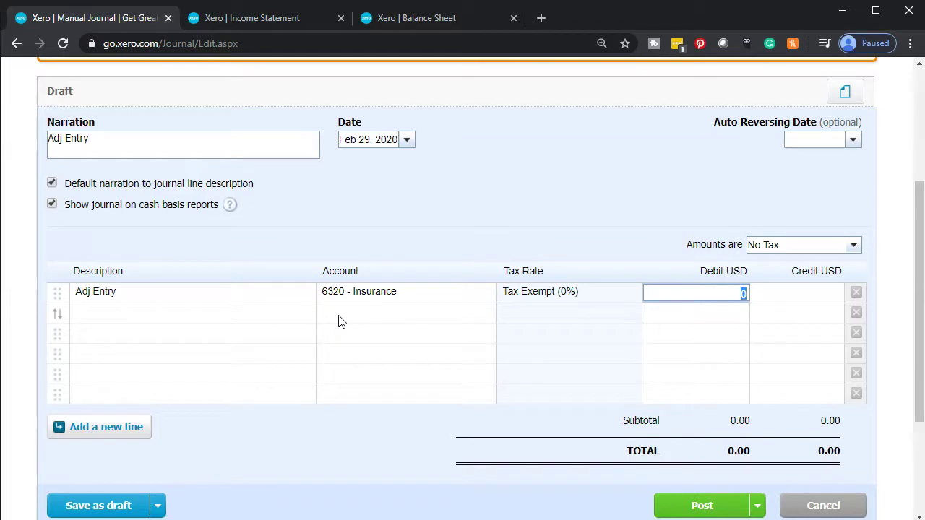
{"action": "type", "text": "916.67"}
{"action": "key", "text": "Tab"}
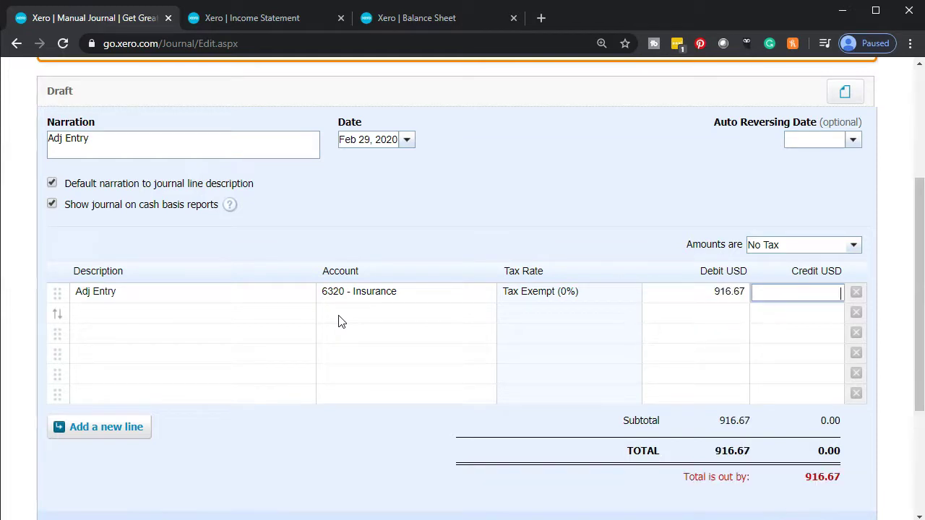
- Add a second "Adj Entry" line crediting 1305 - Prepaid Insurance for 916.67 and post the manual journal
{"action": "key", "text": "Tab"}
{"action": "key", "text": "Tab"}
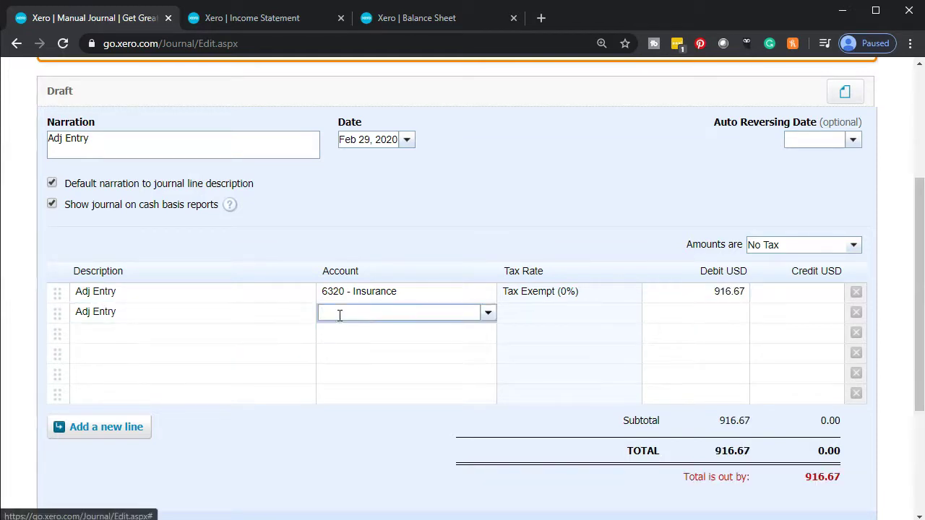
{"action": "type", "text": "Prepai"}
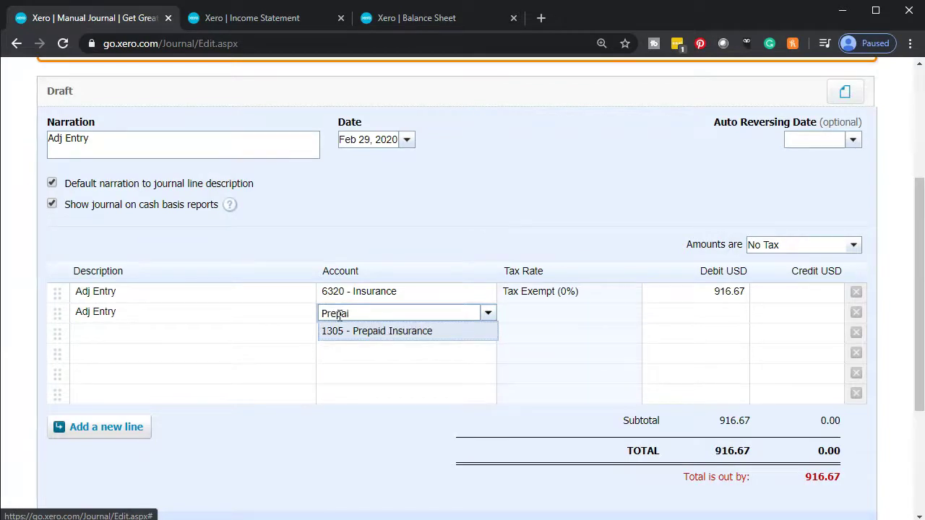
{"action": "type", "text": "l"}
{"action": "key", "text": "Tab"}
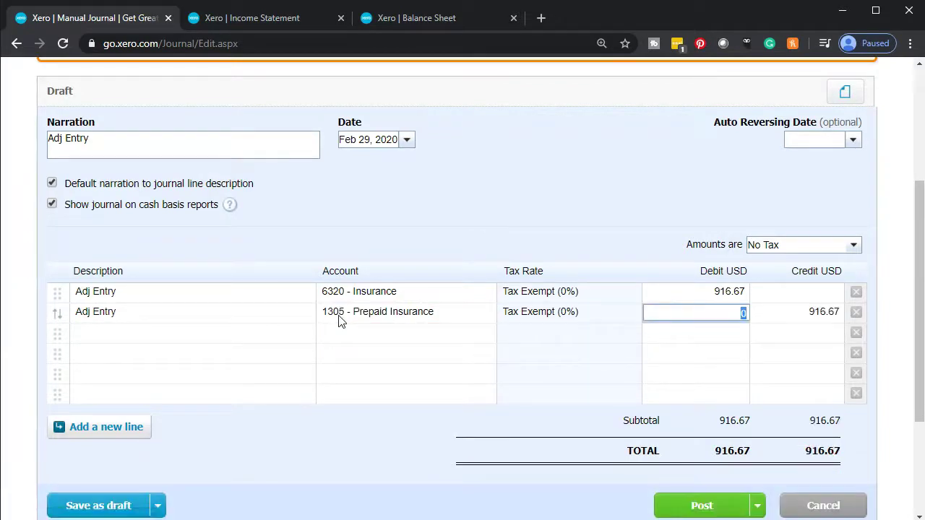
{"action": "key", "text": "Tab"}
{"action": "key", "text": "Tab"}
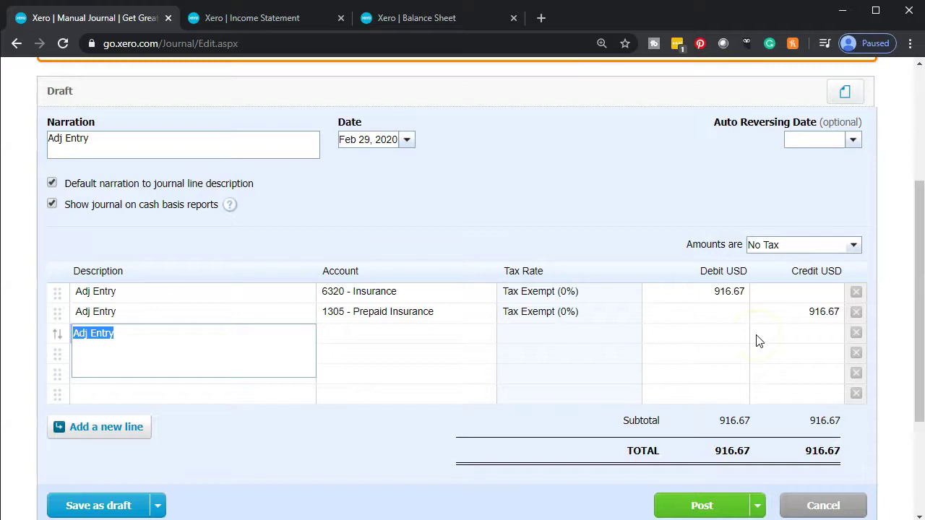
{"action": "left_click", "coordinate": [711, 508]}
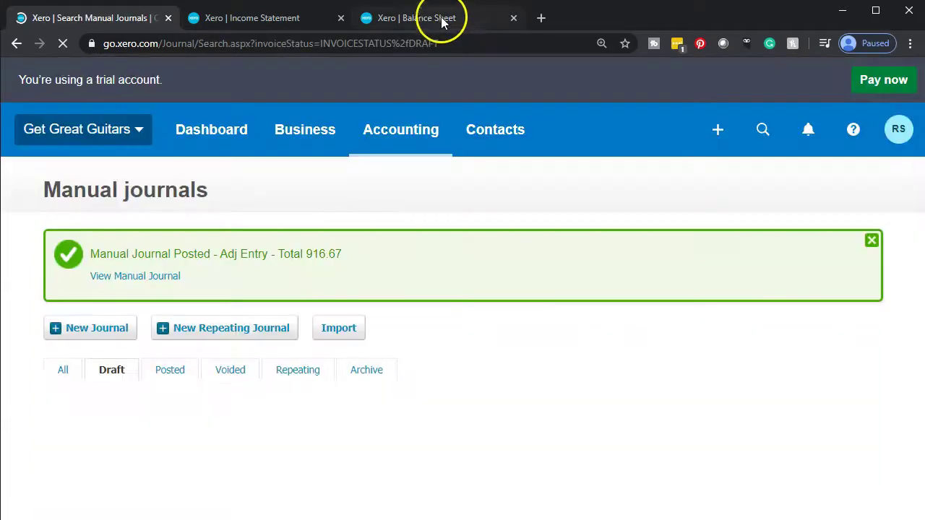
- Return to the balance sheet's Prepaid Insurance line and divide 11000 by 12 in Calculator
{"action": "left_click", "coordinate": [441, 20]}
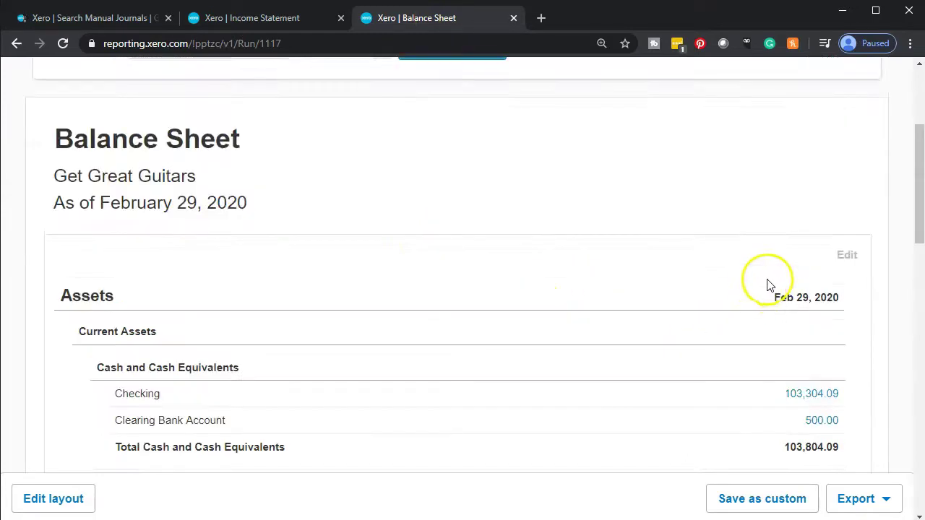
{"action": "scroll", "coordinate": [763, 295], "scroll_direction": "down", "scroll_amount": 3}
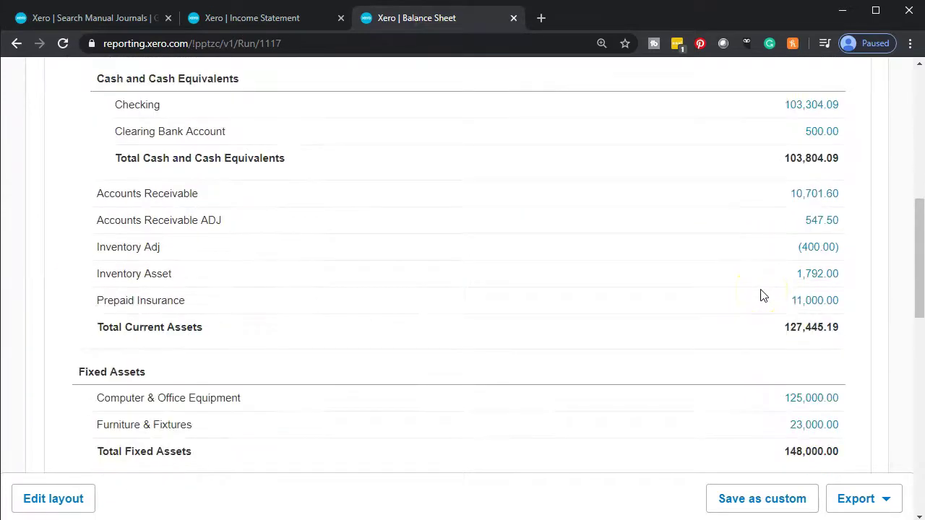
{"action": "key", "text": "XF86Calculator"}
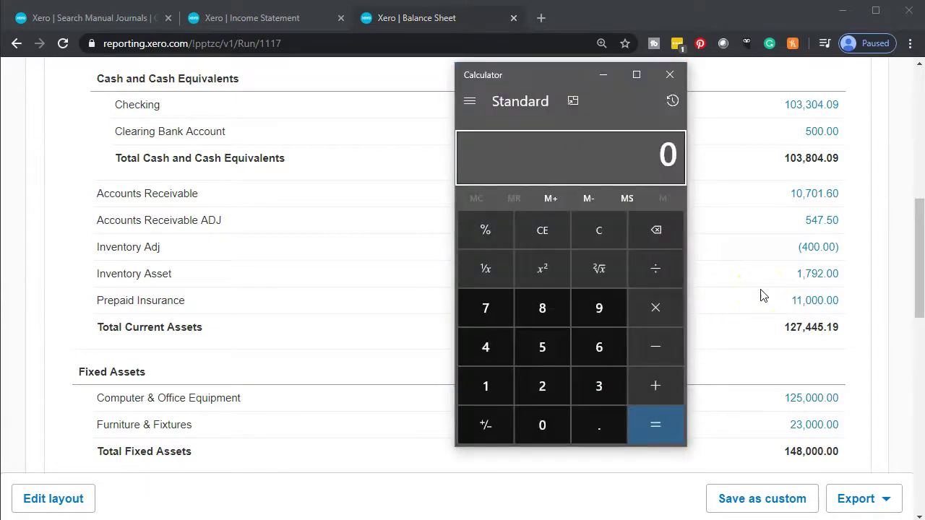
{"action": "type", "text": "110000"}
{"action": "key", "text": "slash"}
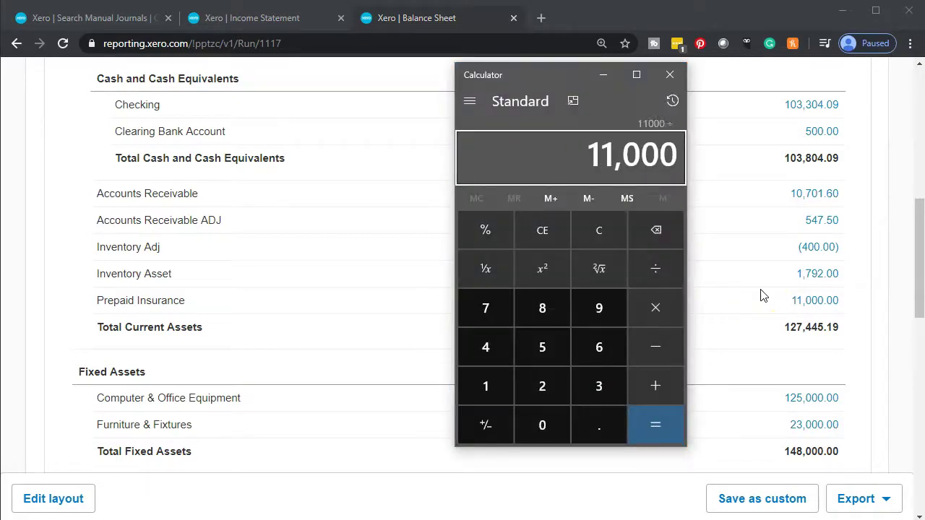
{"action": "type", "text": "12"}
{"action": "key", "text": "Return"}
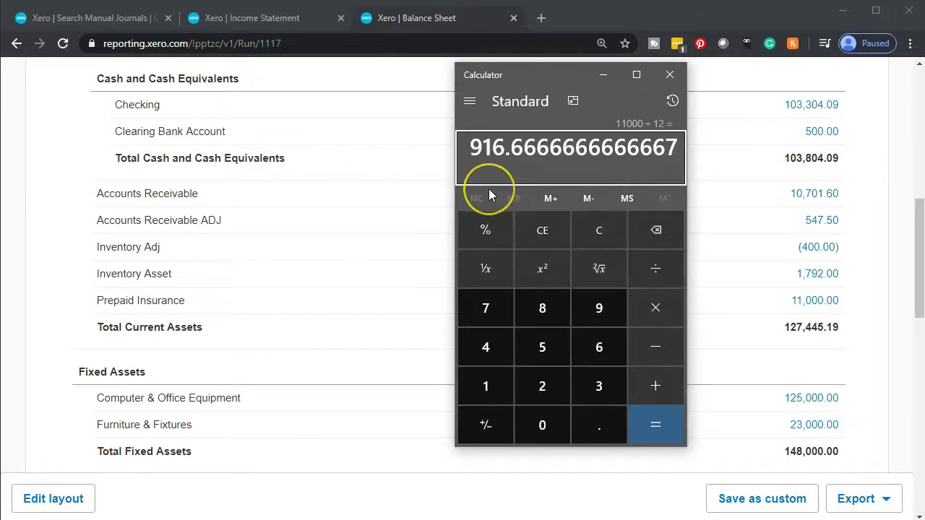
- Multiply the monthly insurance amount by 11 in Calculator and move Calculator out of the way of the balance sheet
{"action": "key", "text": "asterisk"}
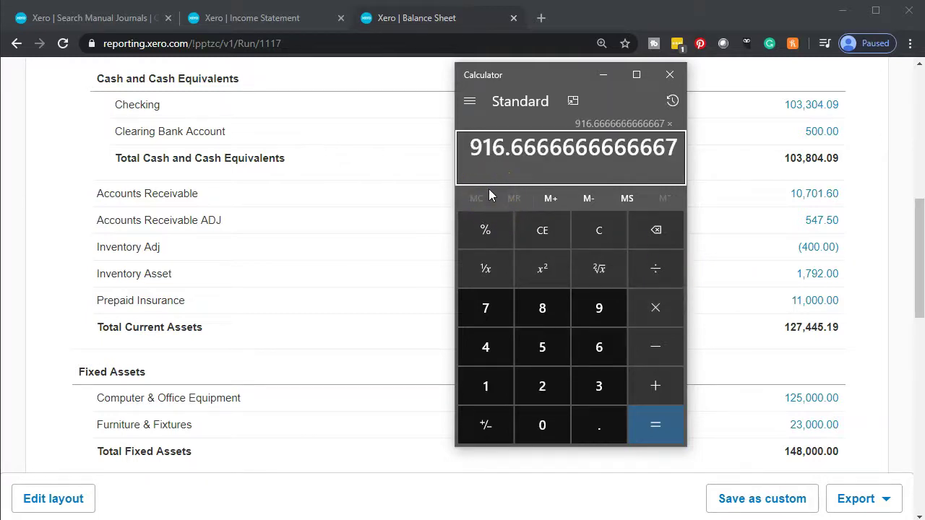
{"action": "type", "text": "11"}
{"action": "key", "text": "Return"}
{"action": "left_click_drag", "start_coordinate": [489, 189], "coordinate": [491, 164]}
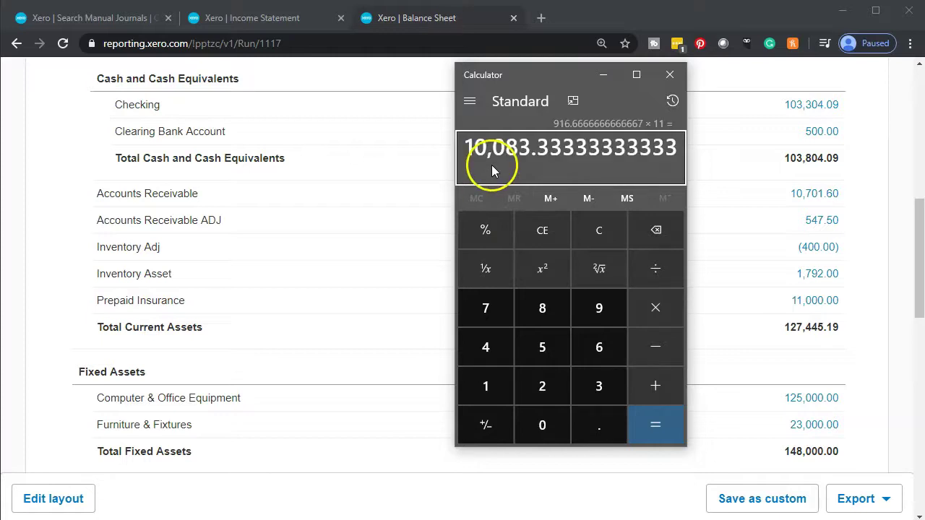
{"action": "left_click_drag", "start_coordinate": [530, 86], "coordinate": [711, 105]}
{"action": "left_click", "coordinate": [784, 92]}
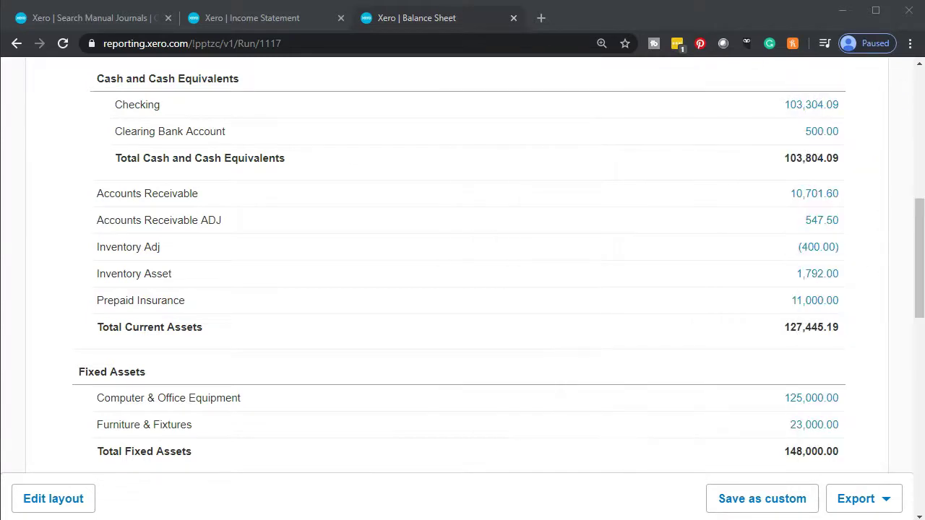
- Refresh the February 29, 2020 balance sheet and examine the Prepaid Insurance balance under current assets
{"action": "scroll", "coordinate": [589, 233], "scroll_direction": "up", "scroll_amount": 5}
{"action": "scroll", "coordinate": [589, 233], "scroll_direction": "up", "scroll_amount": 2}
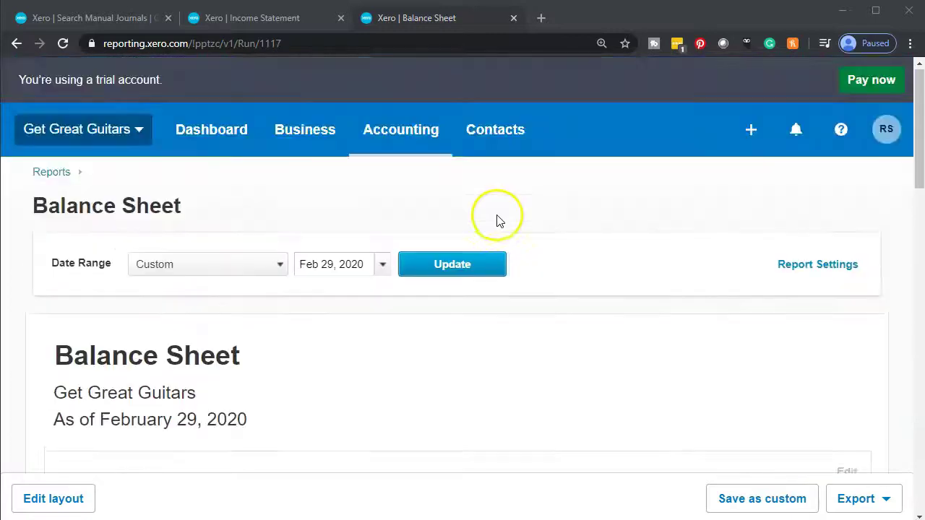
{"action": "left_click", "coordinate": [457, 263]}
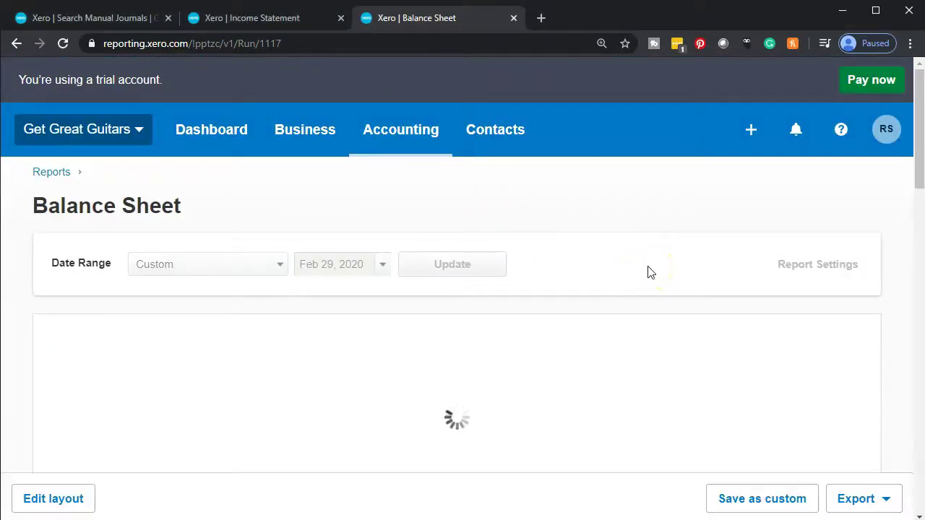
{"action": "scroll", "coordinate": [648, 272], "scroll_direction": "down", "scroll_amount": 4}
{"action": "scroll", "coordinate": [648, 272], "scroll_direction": "down", "scroll_amount": 3}
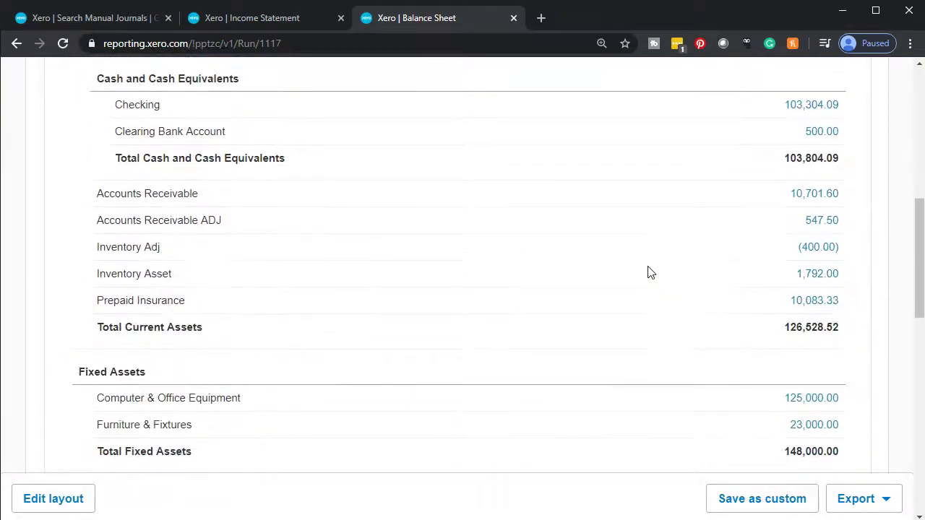
- Bring Calculator back beside the balance sheet to compare its result with Prepaid Insurance, and minimize it
{"action": "key", "text": "alt+Tab"}
{"action": "left_click_drag", "start_coordinate": [743, 129], "coordinate": [576, 129]}
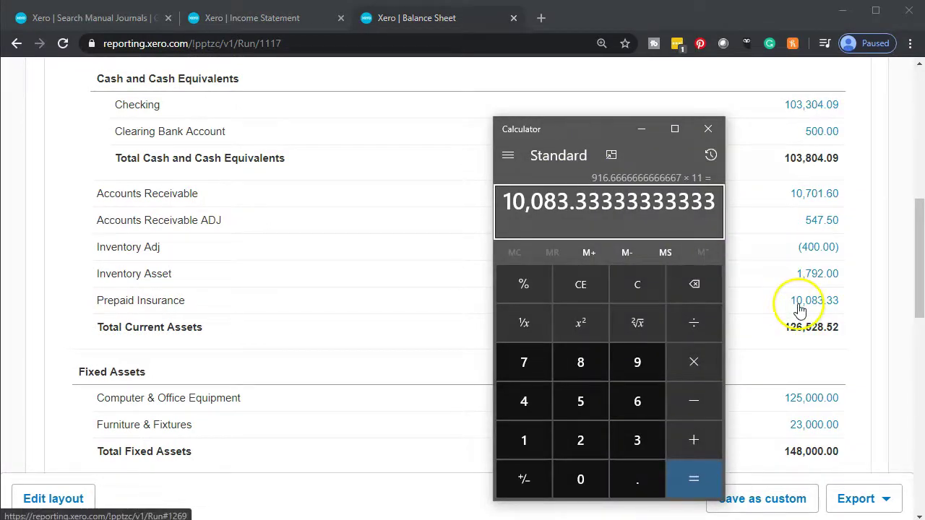
{"action": "left_click", "coordinate": [641, 129]}
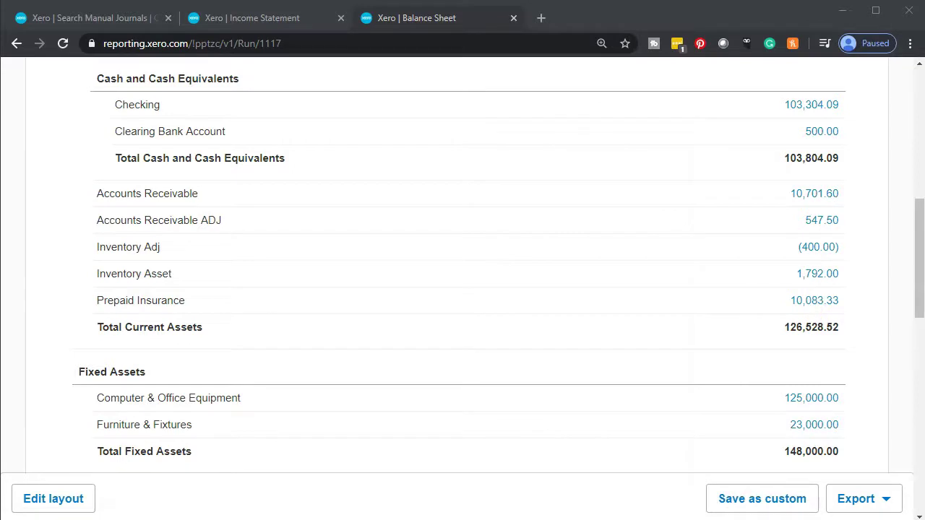
- Refresh the income statement for this financial year and examine the Insurance amount under Operating Expenses
{"action": "left_click", "coordinate": [272, 22]}
{"action": "scroll", "coordinate": [297, 271], "scroll_direction": "down", "scroll_amount": 1}
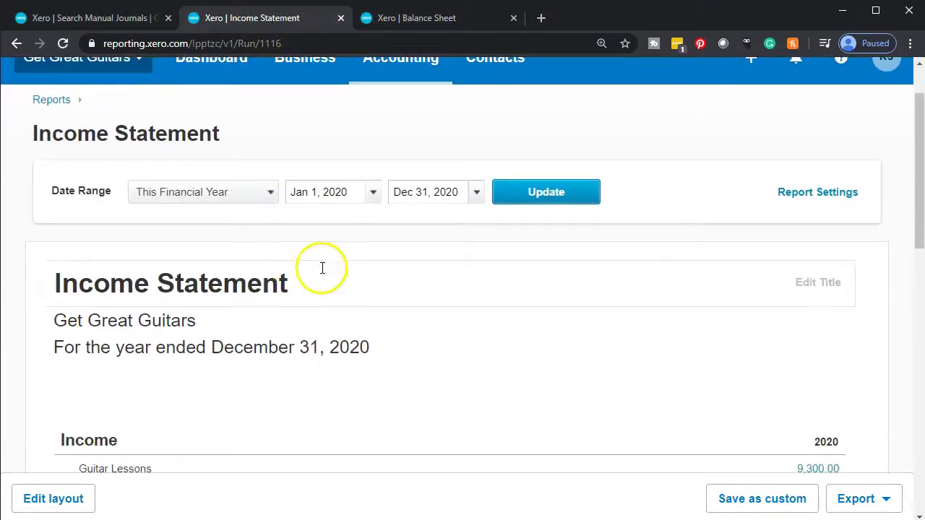
{"action": "left_click", "coordinate": [555, 192]}
{"action": "scroll", "coordinate": [565, 200], "scroll_direction": "down", "scroll_amount": 8}
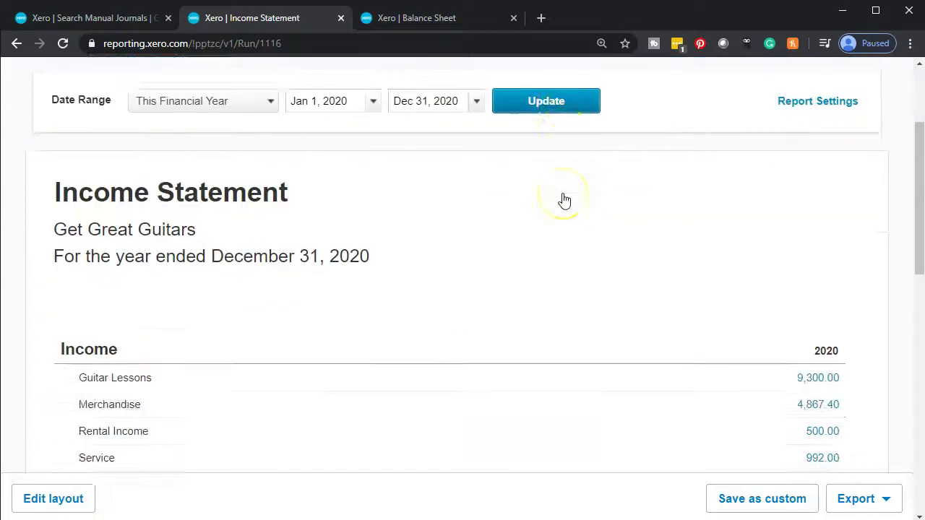
{"action": "scroll", "coordinate": [564, 200], "scroll_direction": "down", "scroll_amount": 1}
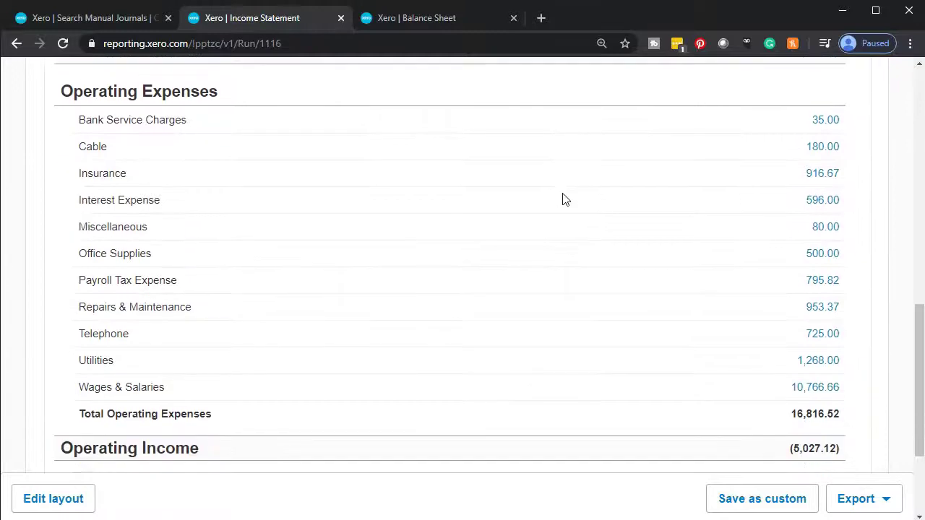